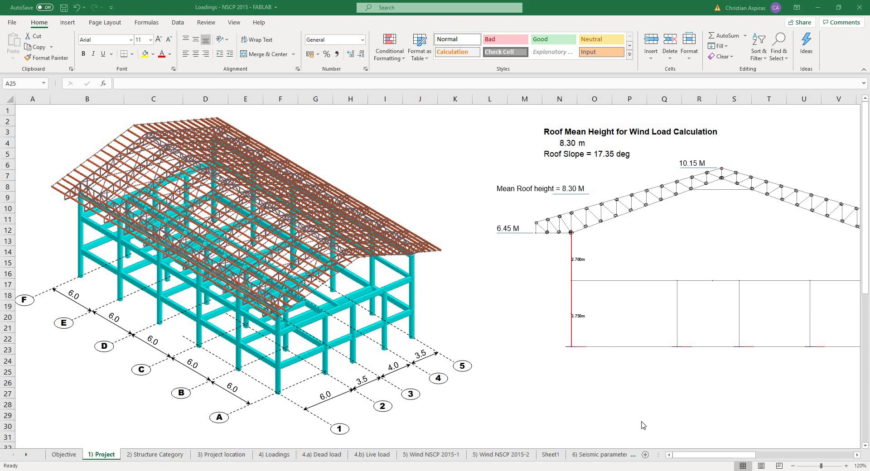
- Scroll the Project sheet to rows 34–35 showing purlin spacing 0.886 m and truss spacing 3.0 m
key(shift+space)
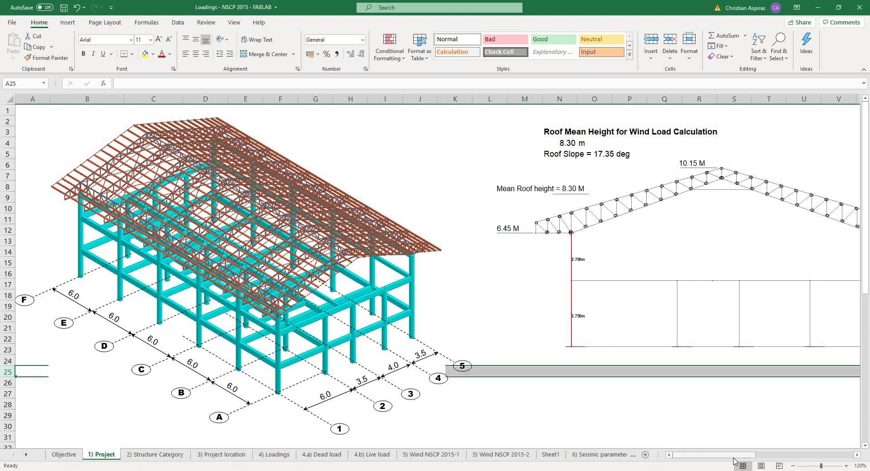
scroll(725, 455, right, 2)
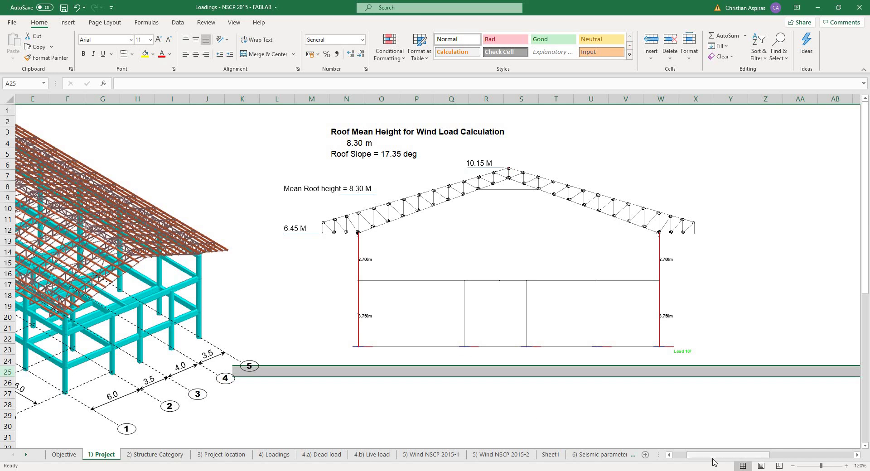
drag(712, 463, 699, 462)
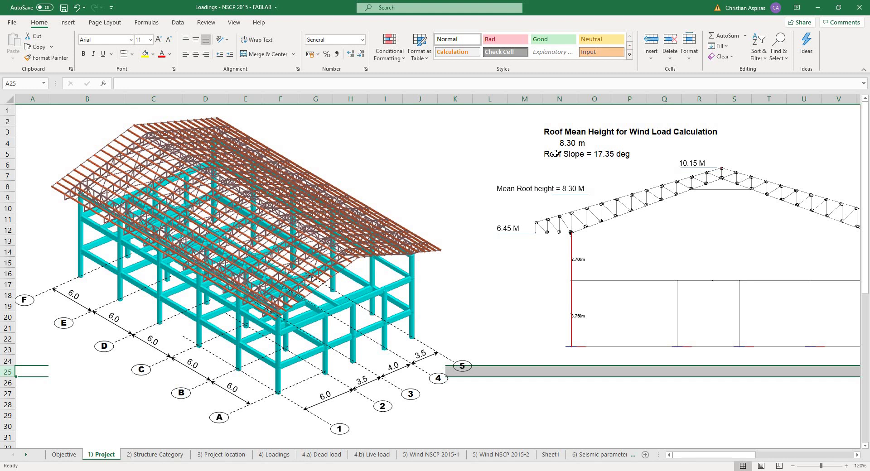
scroll(501, 276, down, 3)
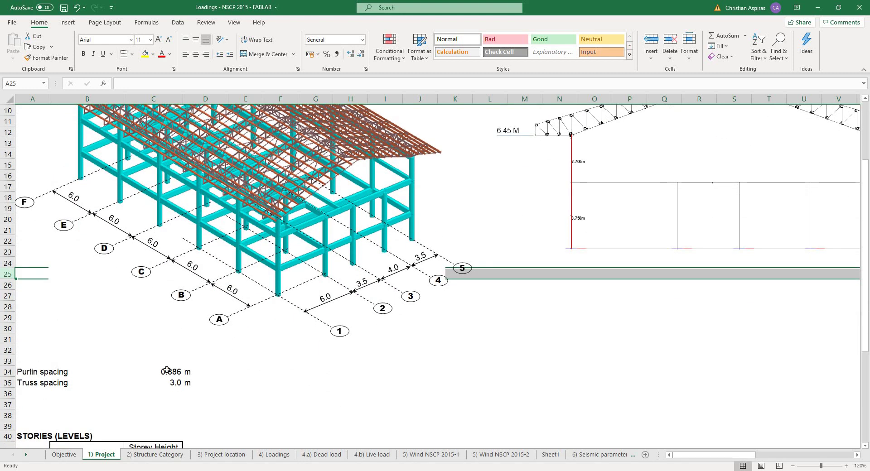
- Check the 0.886 purlin and 3.0 truss spacing cells, then go to 2) Structure Category
click(178, 375)
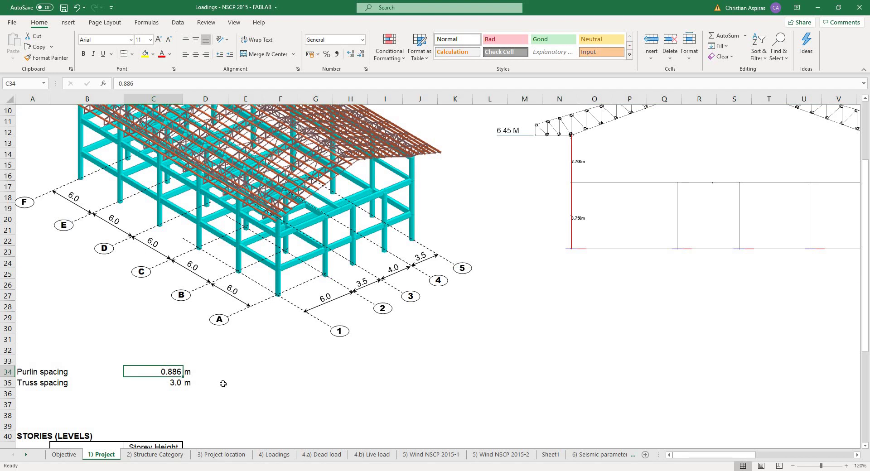
click(164, 385)
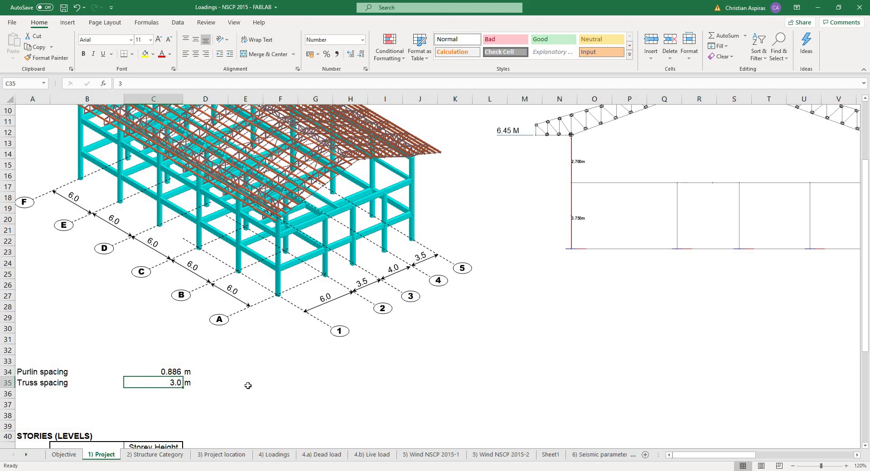
scroll(248, 385, down, 1)
click(166, 455)
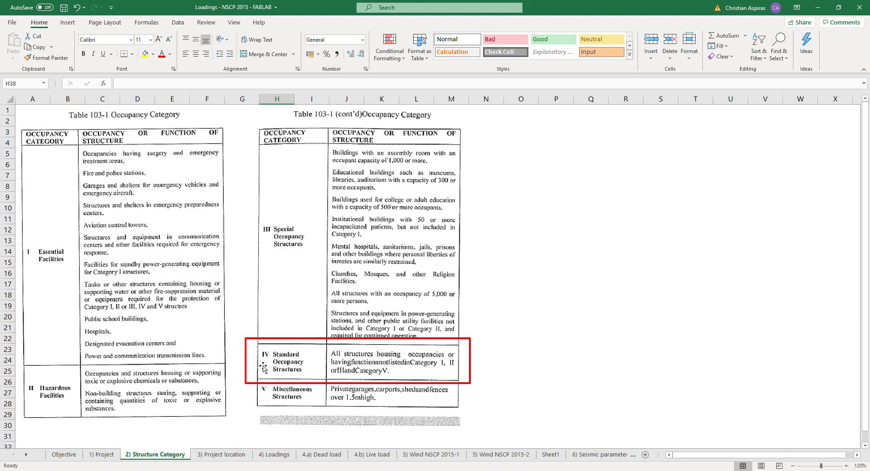
- Switch to the 3) Project location sheet with the wind map marking CDO = 270 kph
click(222, 454)
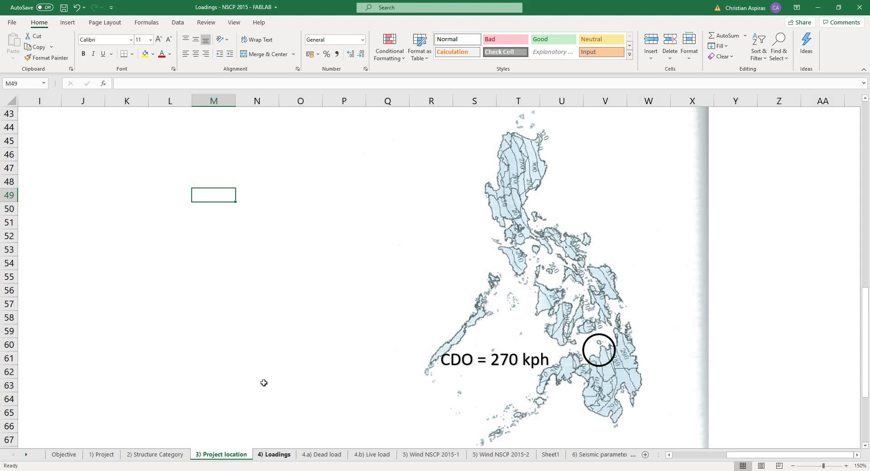
- Use Ctrl+Page Down to move to the 4) Loadings sheet with Vwind = 270 kph
key(ctrl+Page_Down)
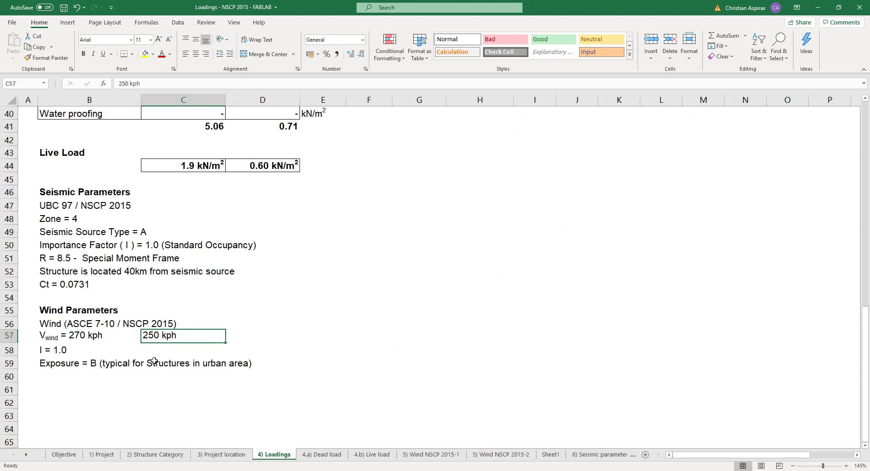
click(54, 326)
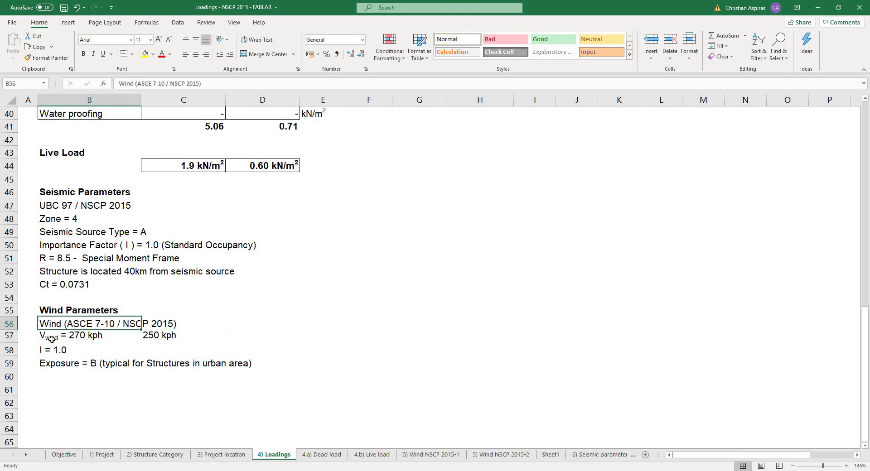
click(53, 338)
click(53, 349)
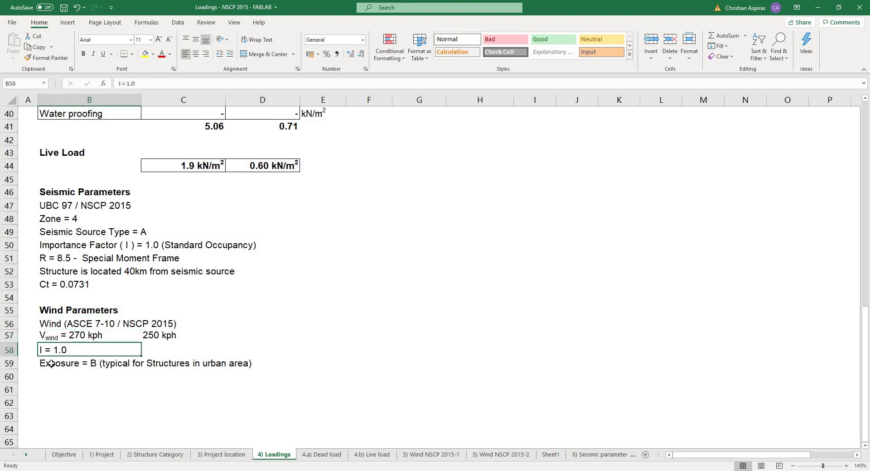
click(51, 364)
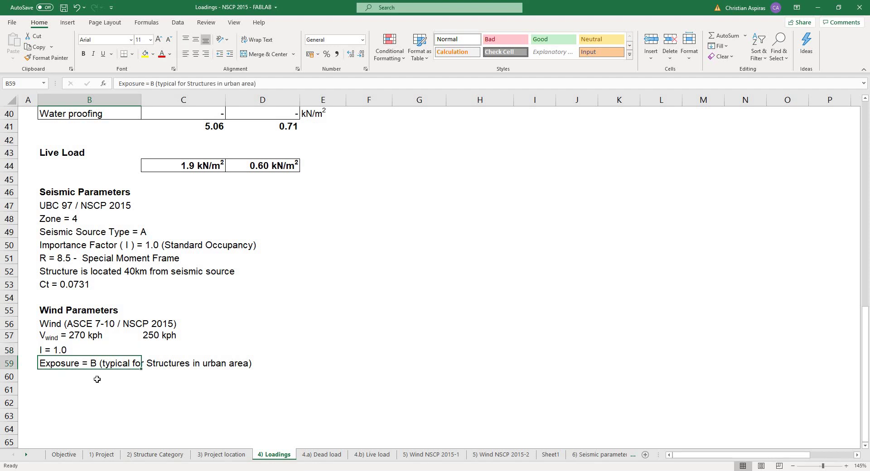
scroll(97, 379, up, 4)
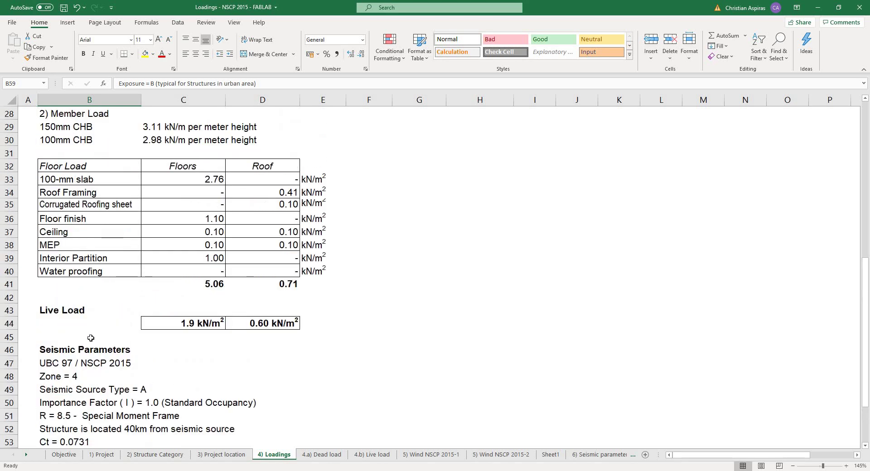
click(240, 323)
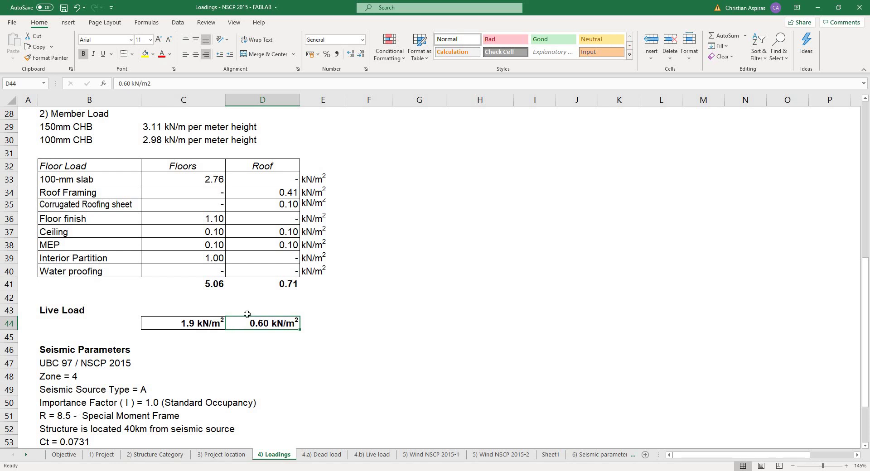
scroll(247, 314, up, 1)
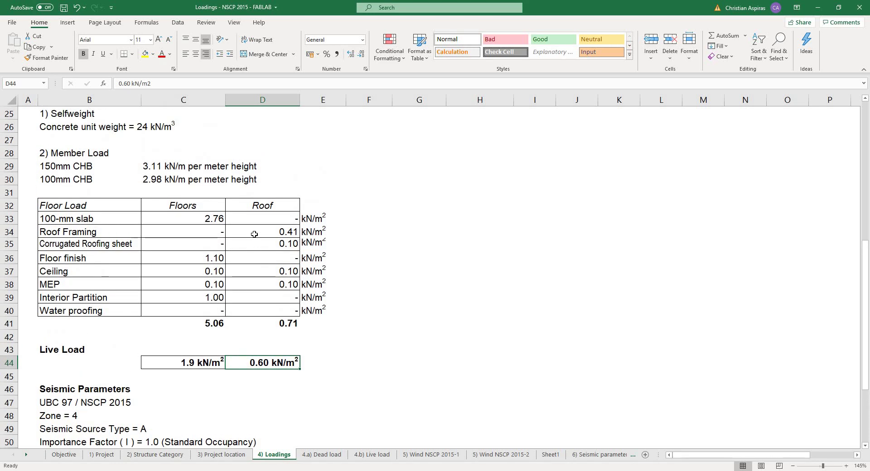
click(254, 234)
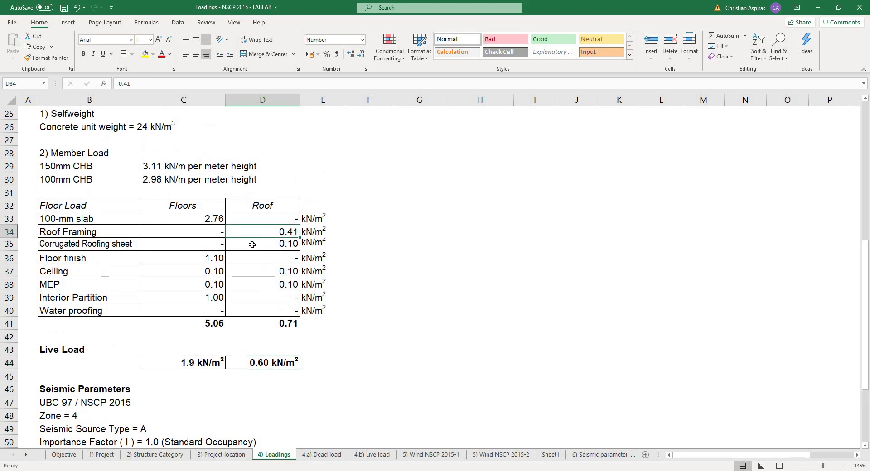
click(104, 244)
click(94, 272)
click(93, 284)
click(108, 272)
click(106, 284)
click(106, 273)
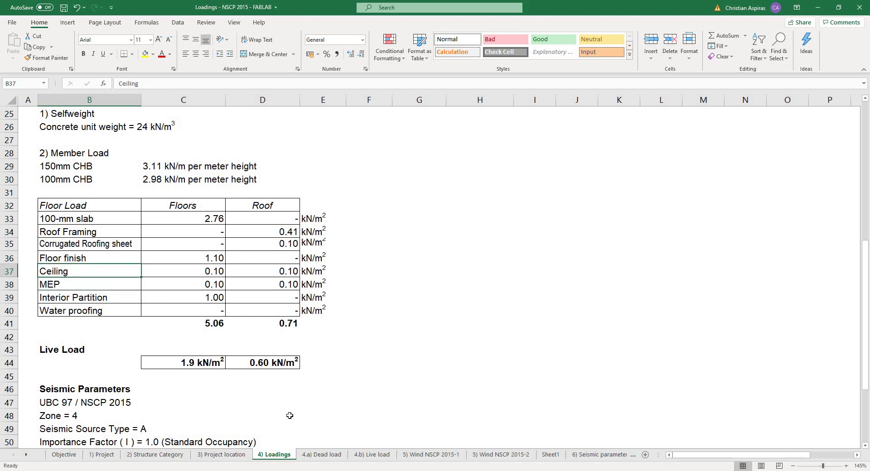
click(434, 457)
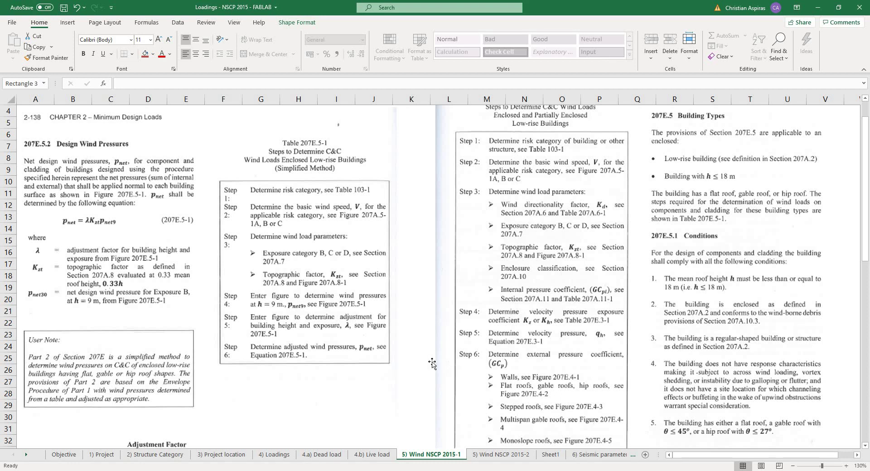
- Review the Simplified Procedure heading and Section 207E.5 Building Types (h ≤ 18 m) on 5) Wind NSCP 2015-1
scroll(336, 327, up, 1)
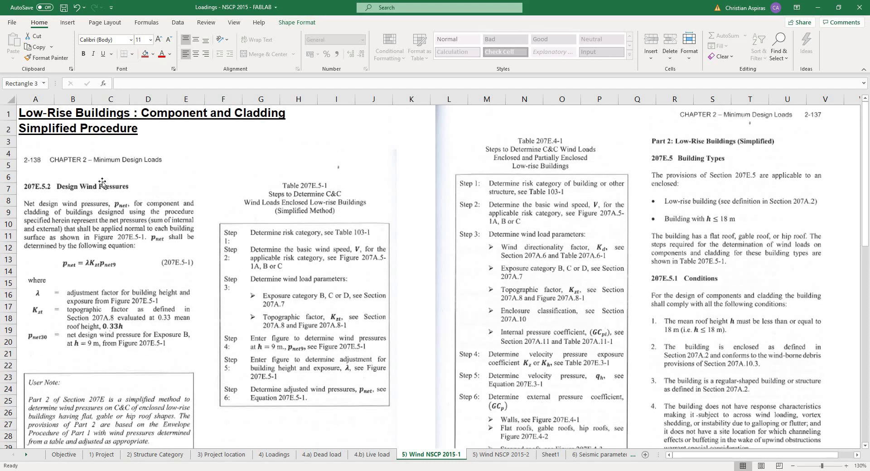
click(31, 128)
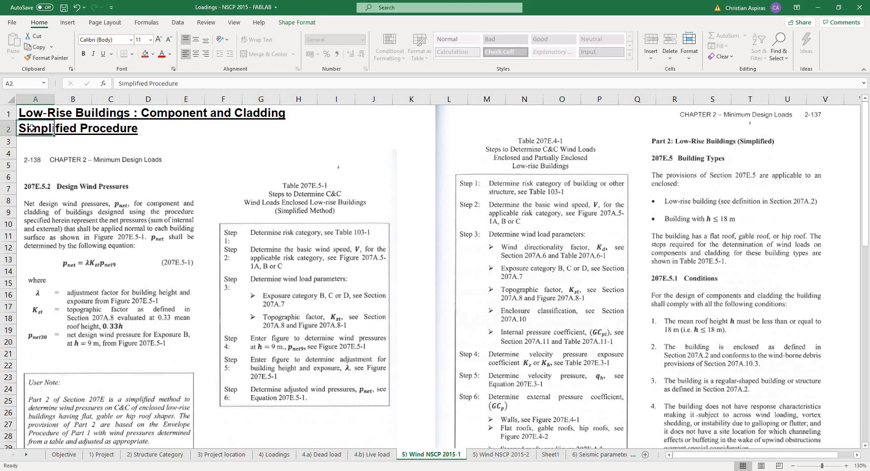
click(190, 136)
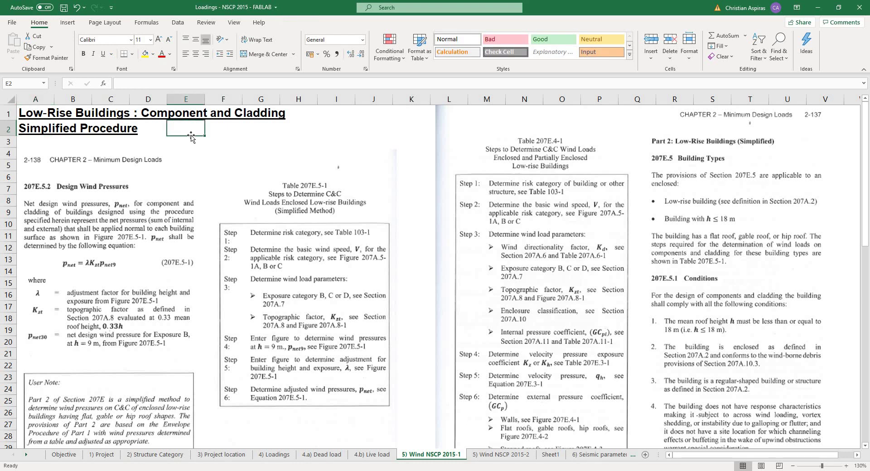
click(230, 127)
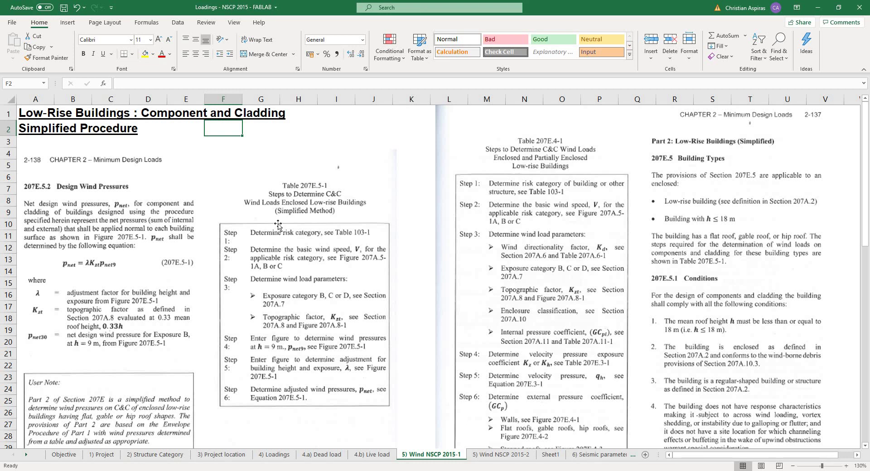
click(413, 226)
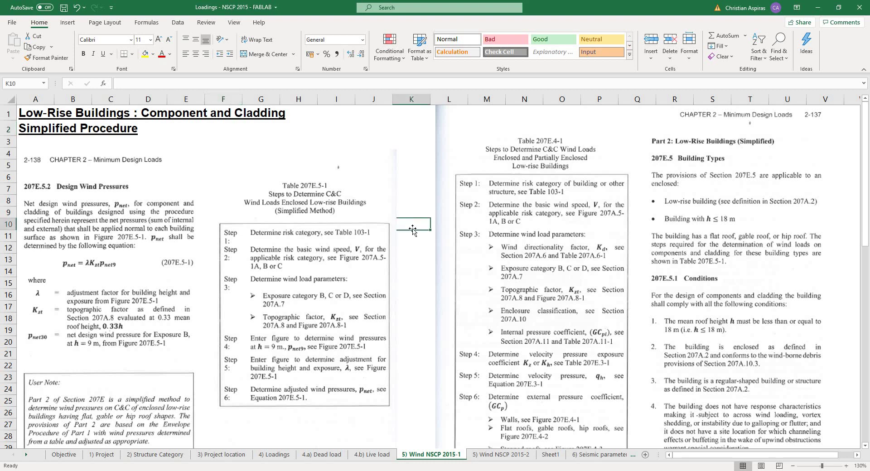
click(412, 212)
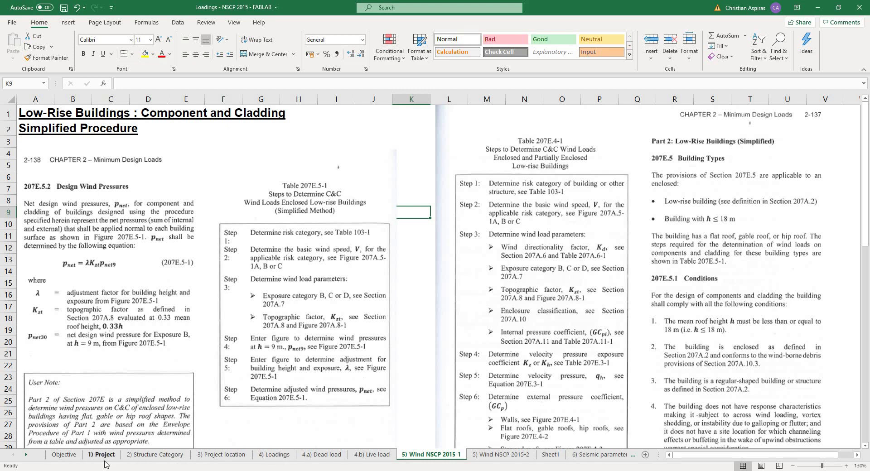
scroll(535, 402, up, 4)
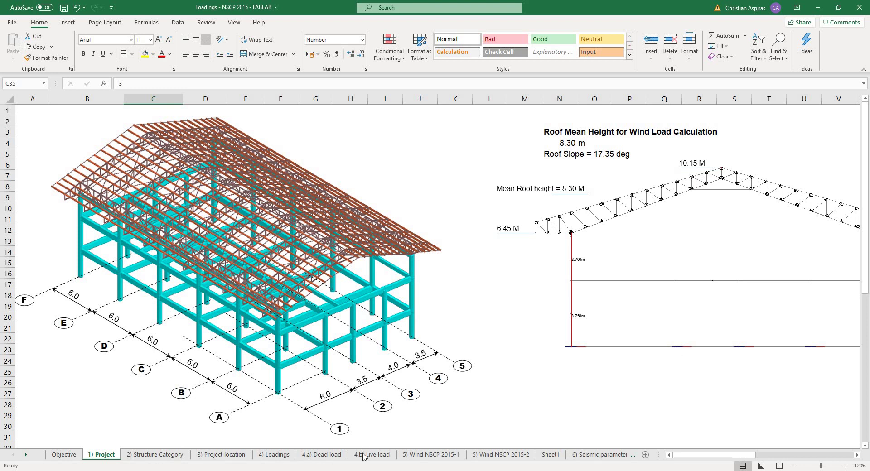
click(423, 454)
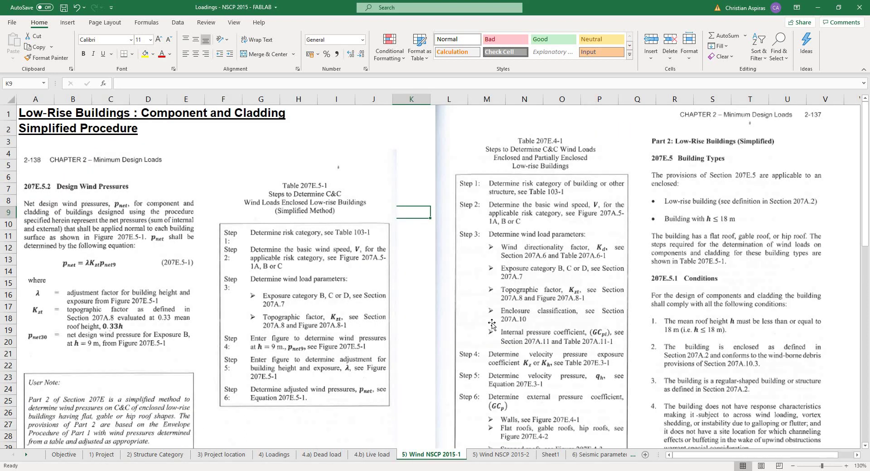
- Scroll down to the Adjustment Factor λ table showing 1.00 for 9.0 m, Exposure B
scroll(491, 324, down, 1)
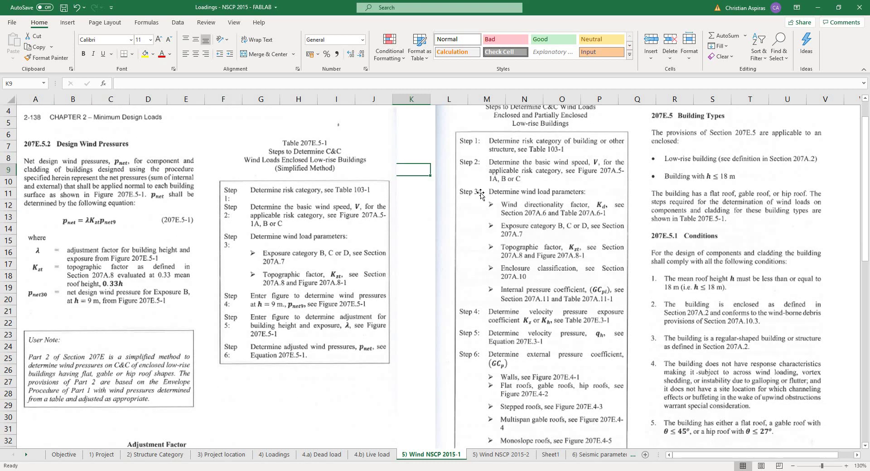
scroll(473, 343, down, 2)
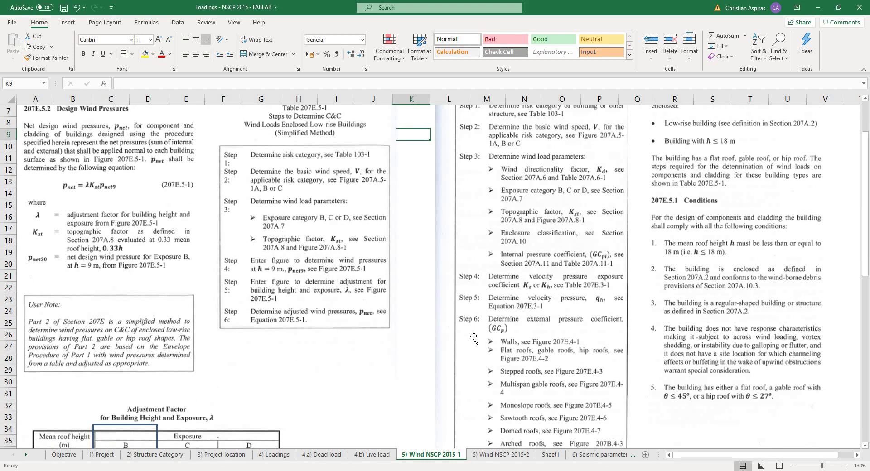
scroll(473, 338, down, 2)
scroll(473, 338, up, 2)
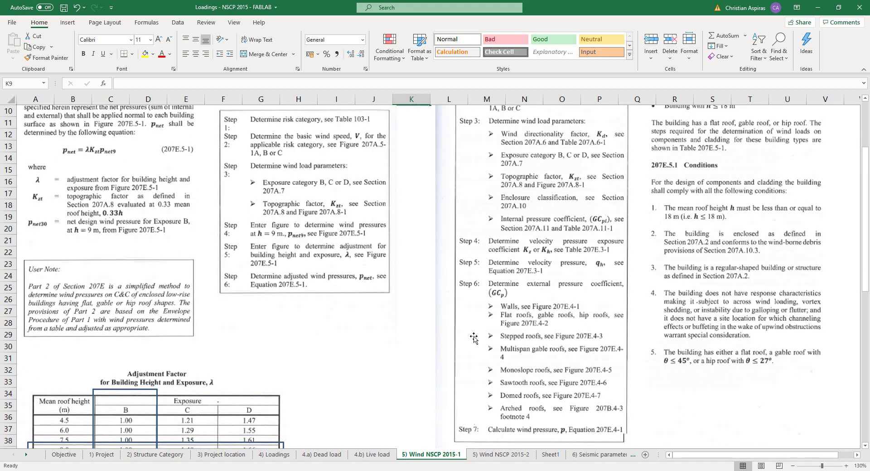
scroll(473, 338, down, 3)
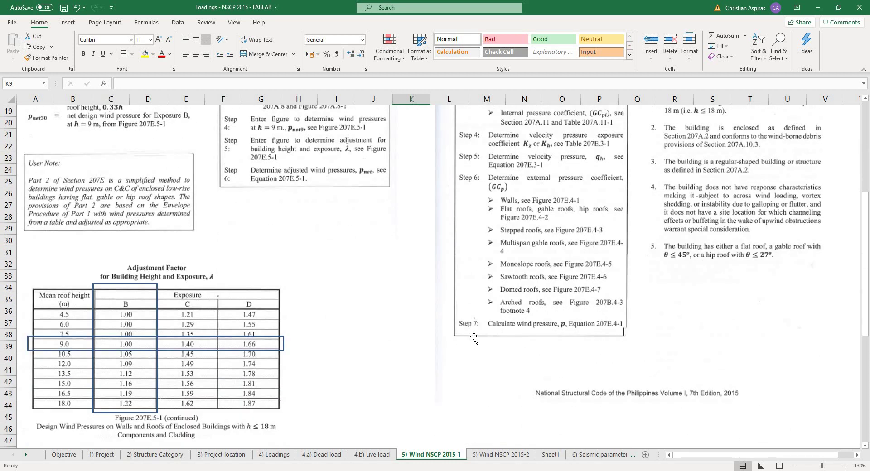
- Review 5) Wind NSCP 2015-2's Gable Roof, 250 kph pressures and 2.658 m² purlin area
click(498, 455)
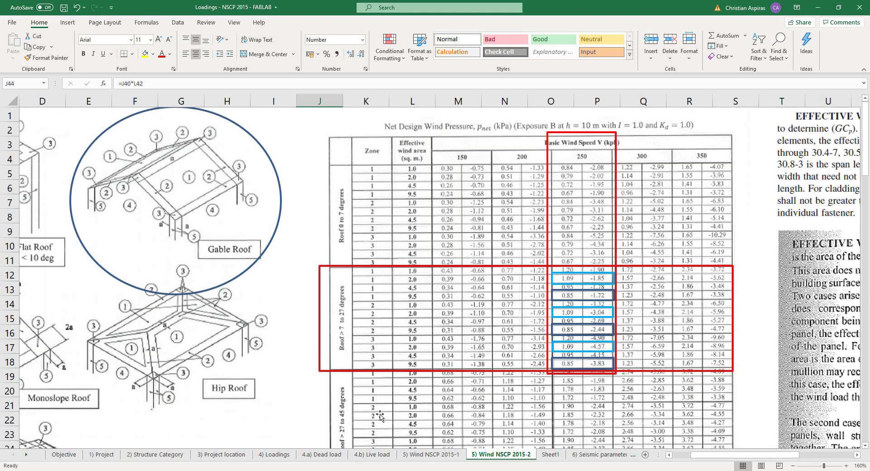
drag(705, 460, 686, 462)
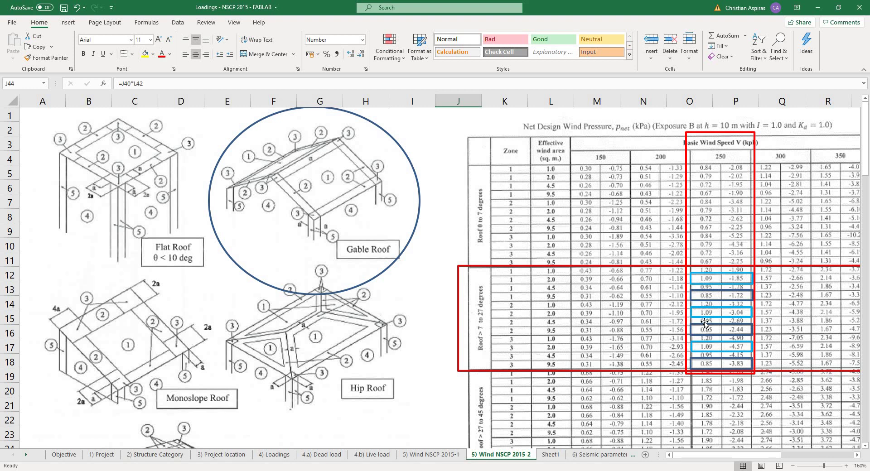
scroll(704, 323, down, 4)
scroll(704, 323, down, 1)
drag(729, 459, 755, 459)
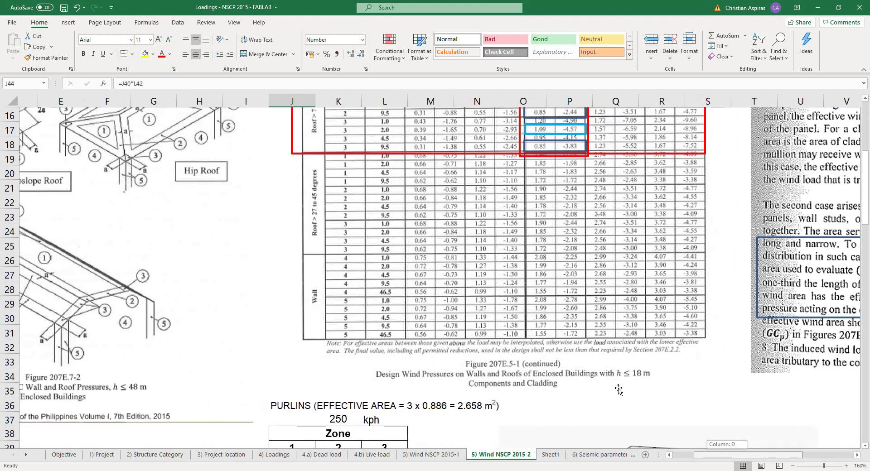
- Scroll to row 1 and through the 250 kph Roof > 7 to 27 degrees pressure rows
scroll(619, 390, up, 5)
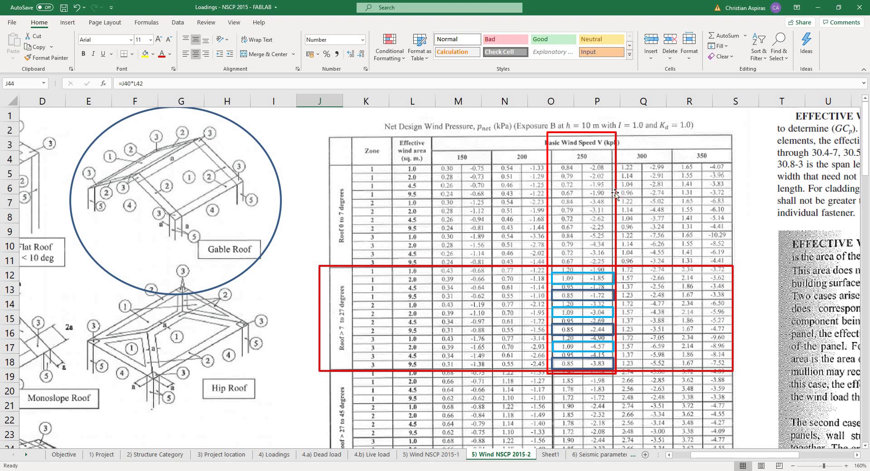
scroll(575, 210, down, 1)
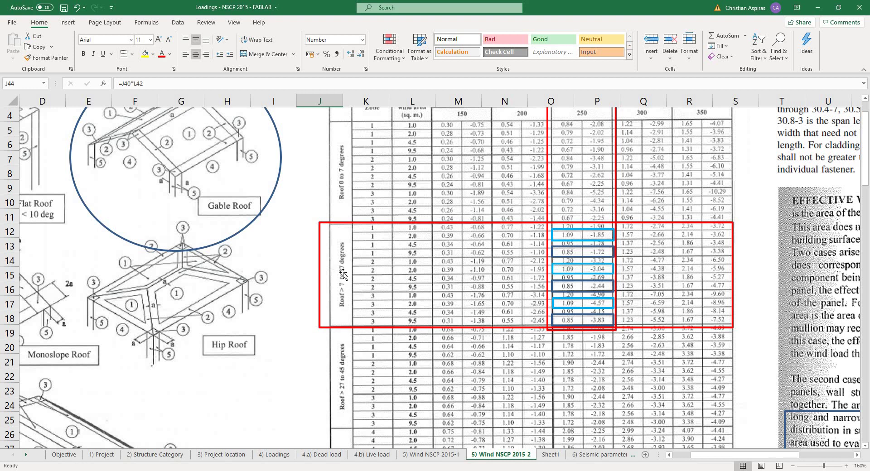
scroll(541, 272, up, 1)
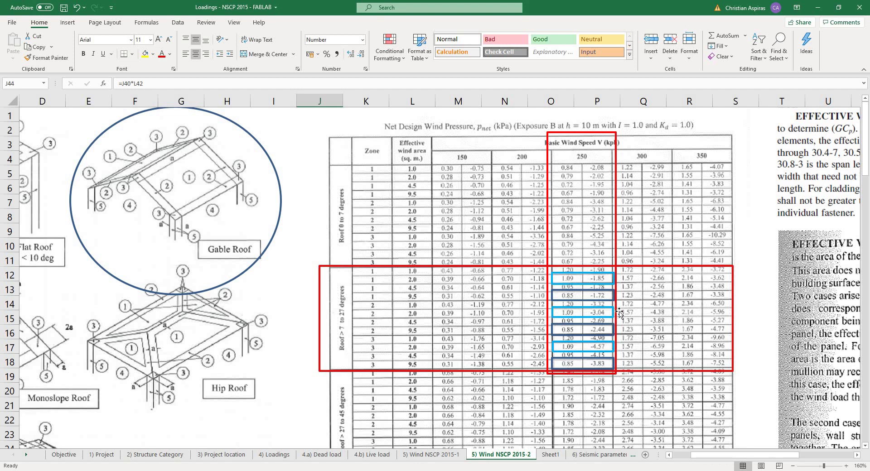
- Inspect the PURLINS and TRUSS effective area labels and the pnet = λKztpnet9 equation with λ = 1, Kzt = 1
scroll(619, 313, down, 2)
scroll(618, 313, down, 9)
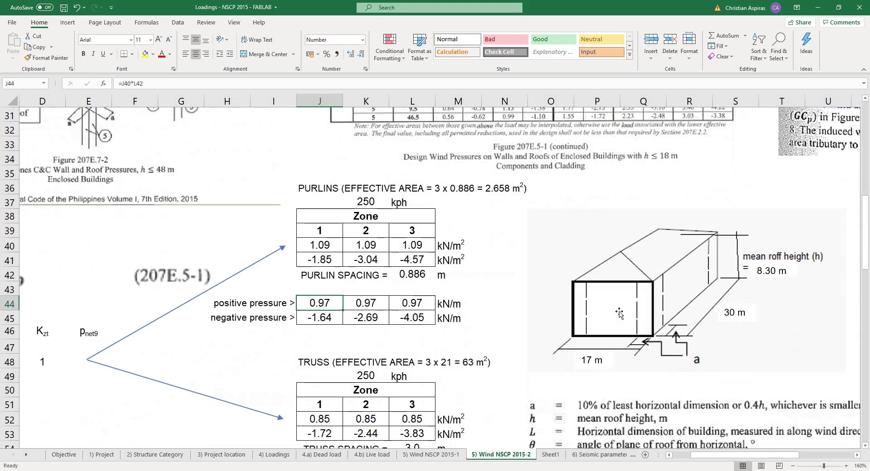
click(321, 144)
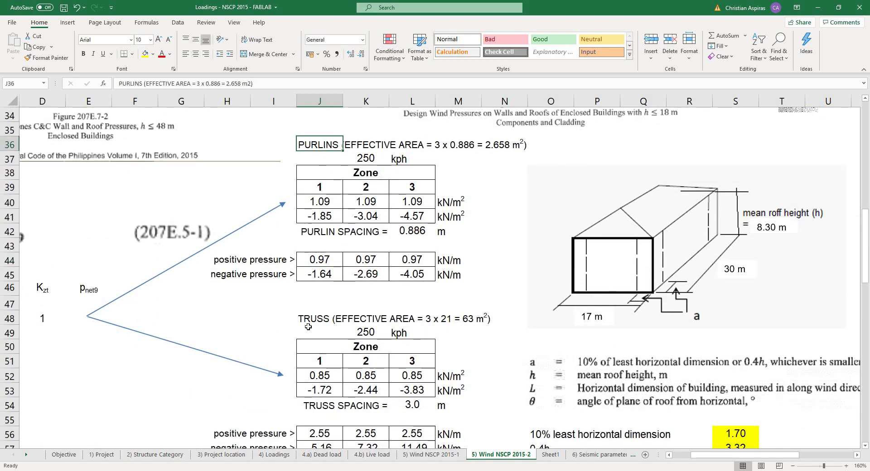
click(310, 319)
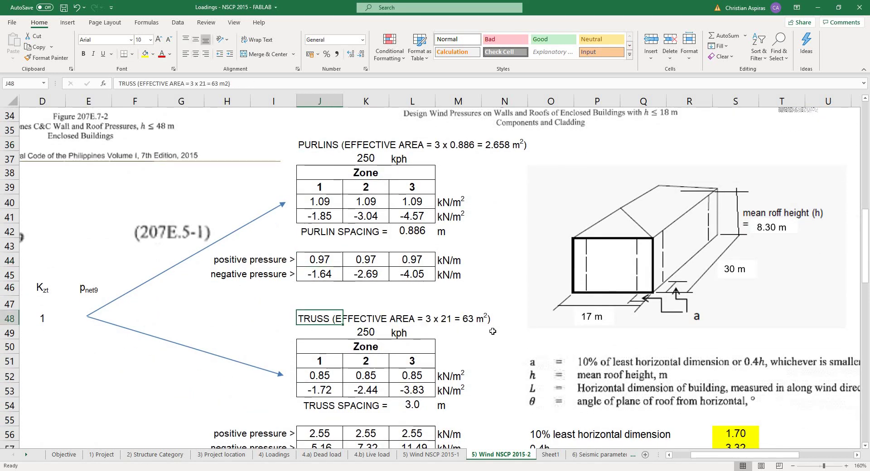
scroll(492, 332, up, 1)
click(308, 187)
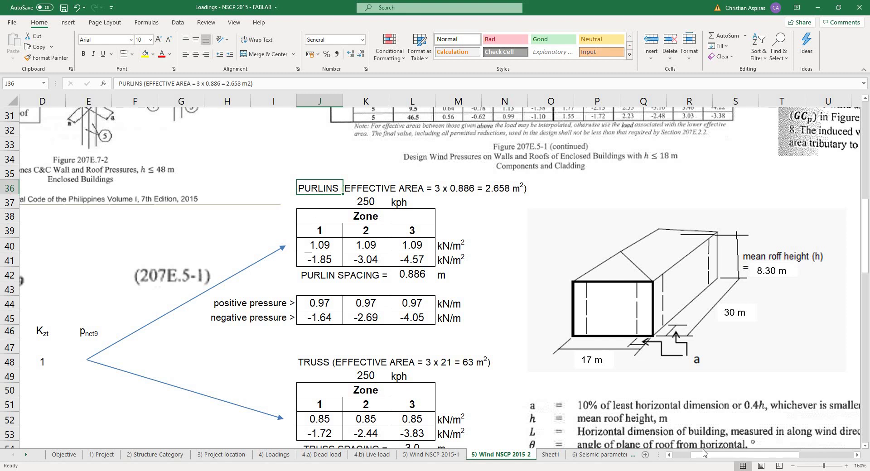
scroll(716, 456, left, 3)
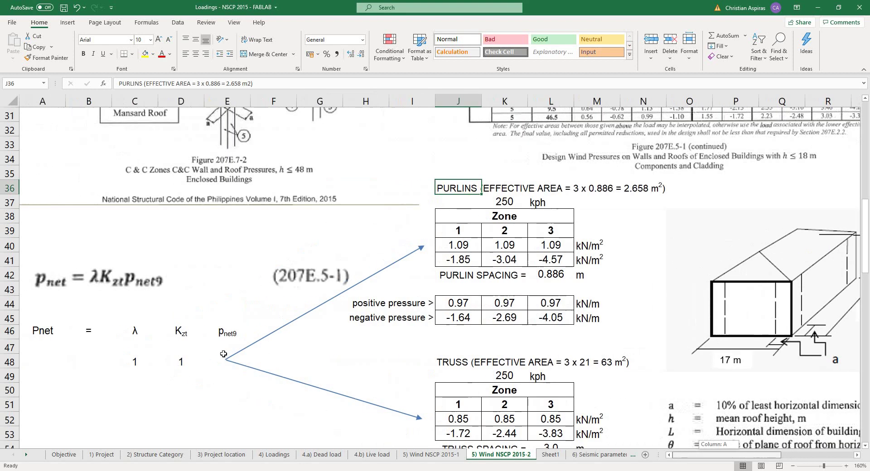
scroll(140, 385, up, 2)
scroll(132, 373, down, 2)
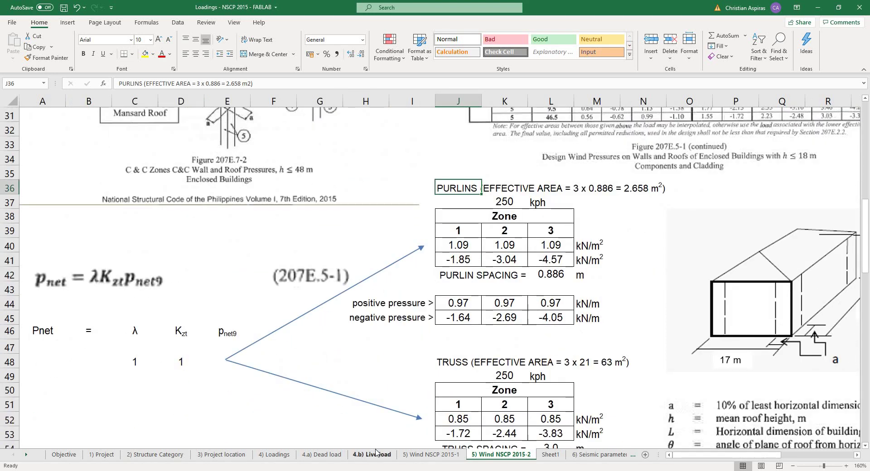
- Return to 5) Wind NSCP 2015-1 and view Equation 207E.5-1 with its λ and Kzt definitions
click(431, 455)
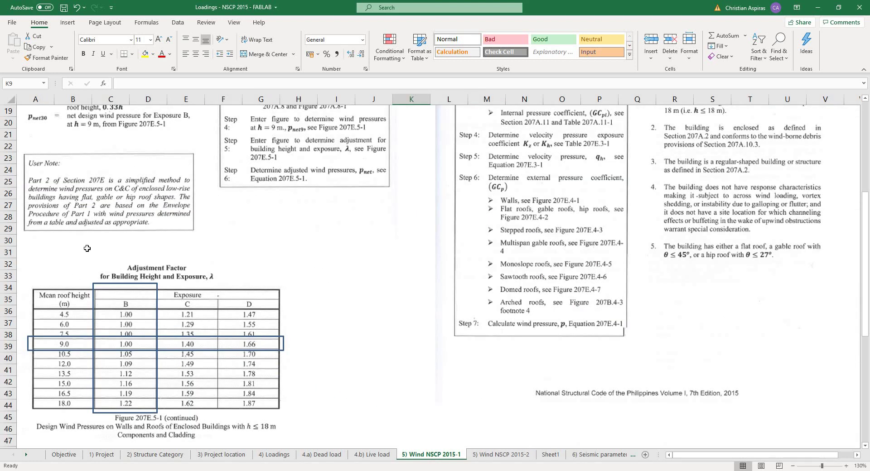
ctrl+scroll(62, 264, up, 1)
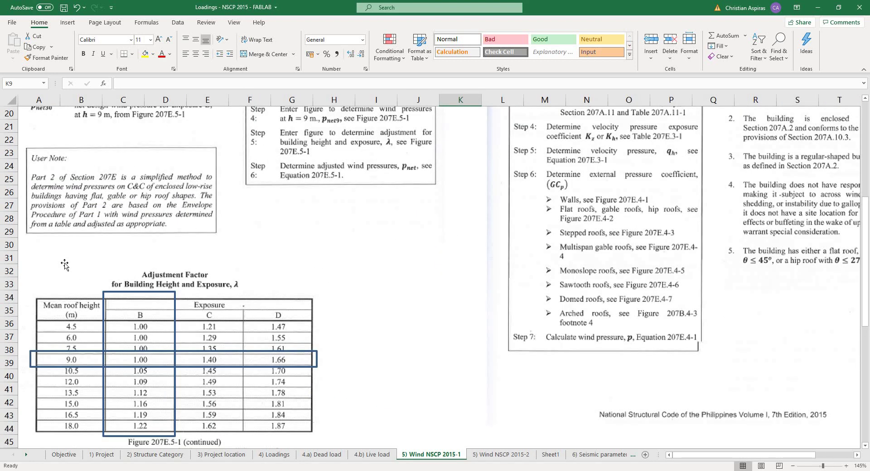
scroll(63, 267, up, 6)
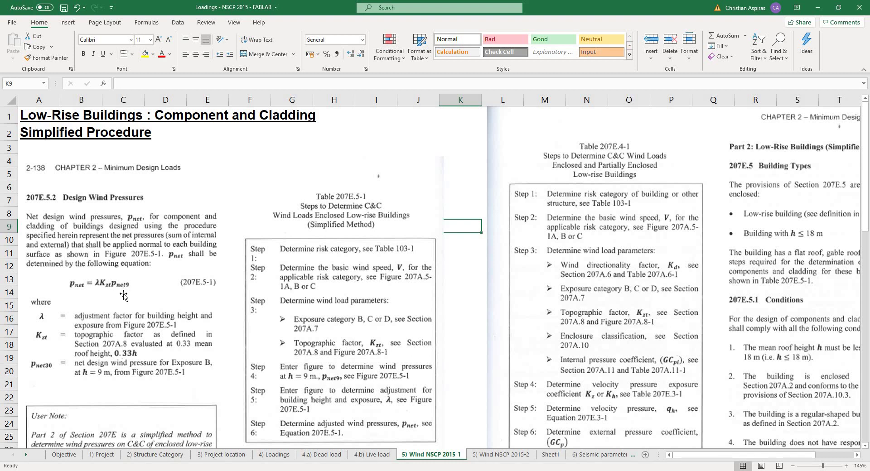
scroll(124, 293, down, 8)
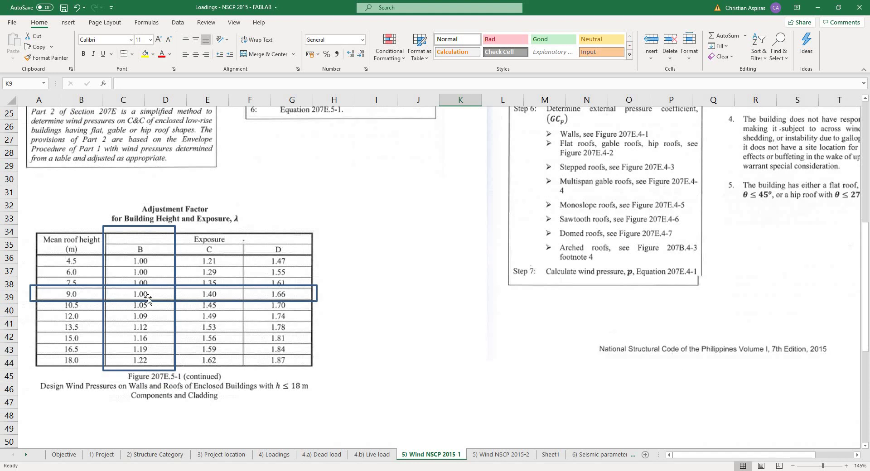
scroll(147, 297, up, 8)
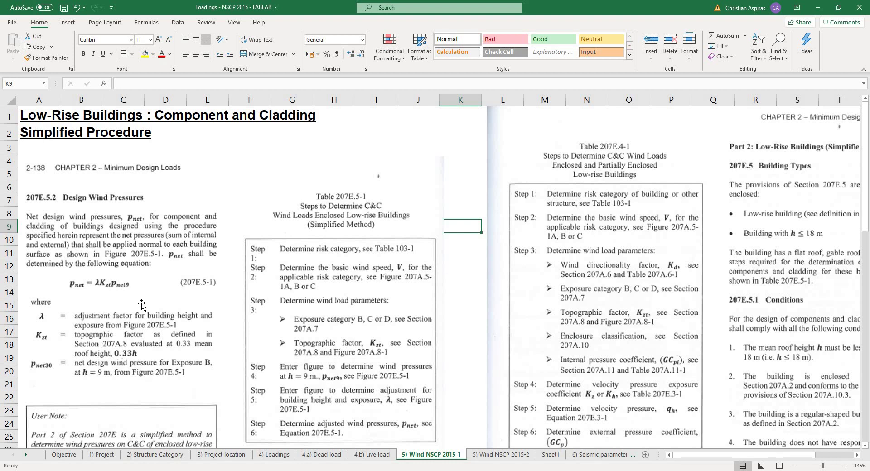
scroll(142, 306, down, 2)
- On the 5) Wind NSCP 2015-2 sheet, check the Pnet equation's λ label and its value of 1
click(500, 455)
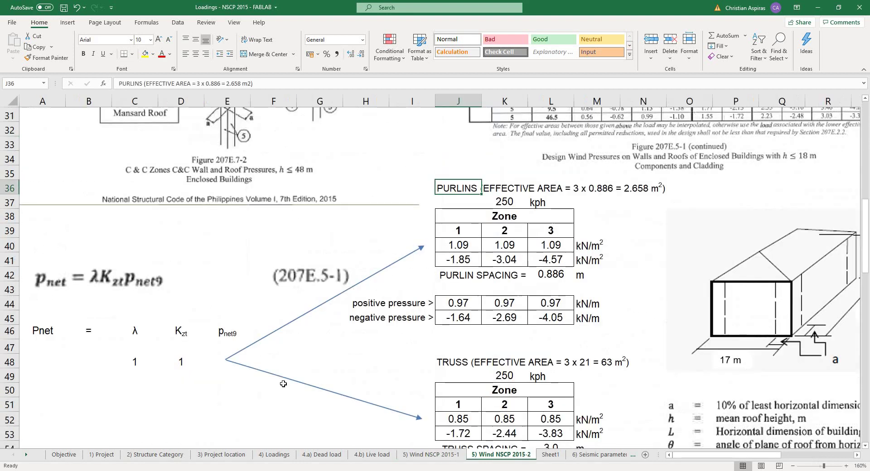
click(40, 336)
click(136, 332)
click(143, 361)
- Inspect the Kzt factor of 1 and the Pnet = label cells of the equation
click(178, 337)
click(183, 371)
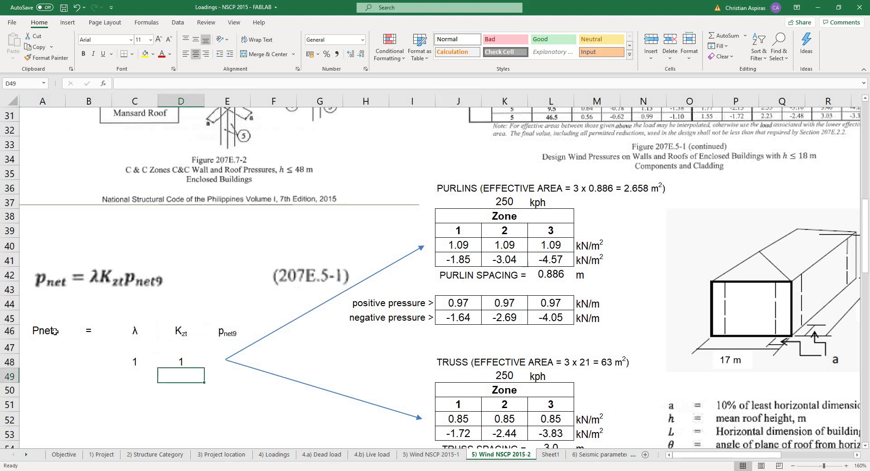
drag(54, 332, 104, 334)
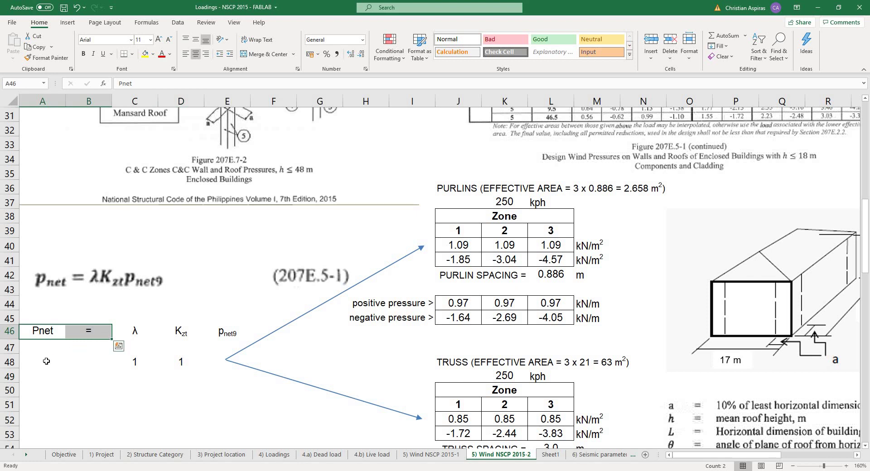
key(ctrl+q)
click(27, 364)
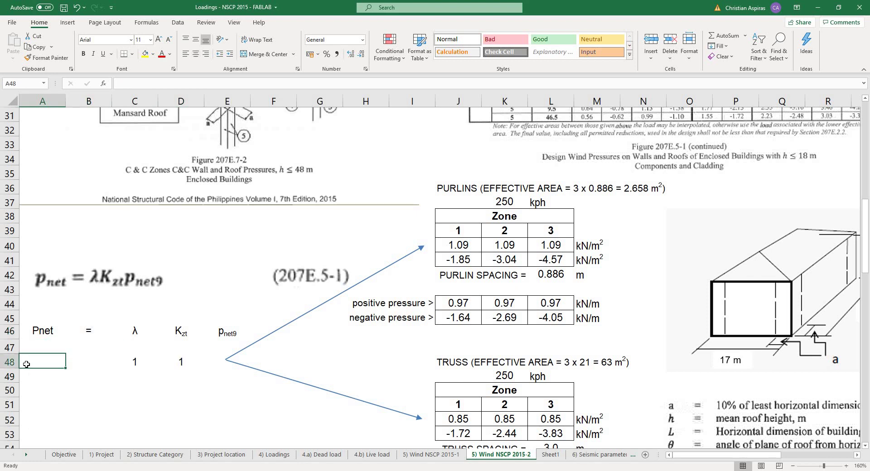